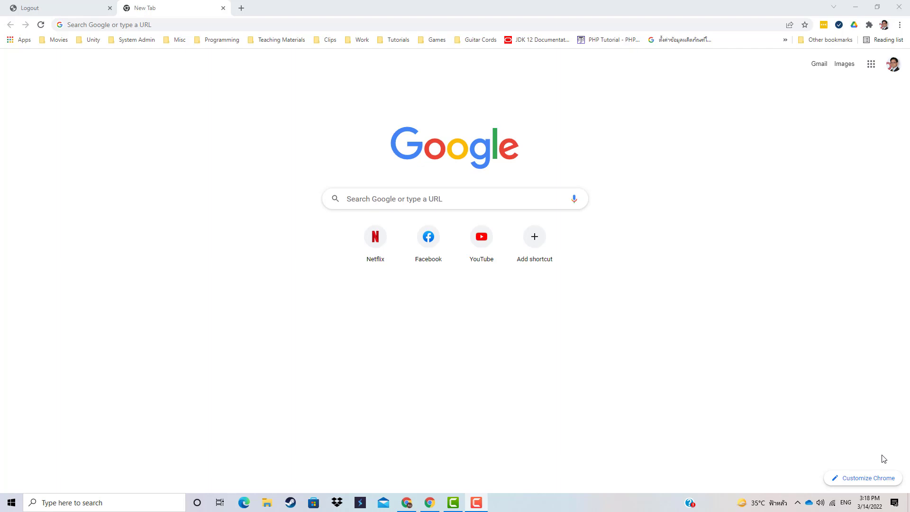
# Go to mover.io in Chrome to reach the Mover sign-in page.
pyautogui.click(361, 28)
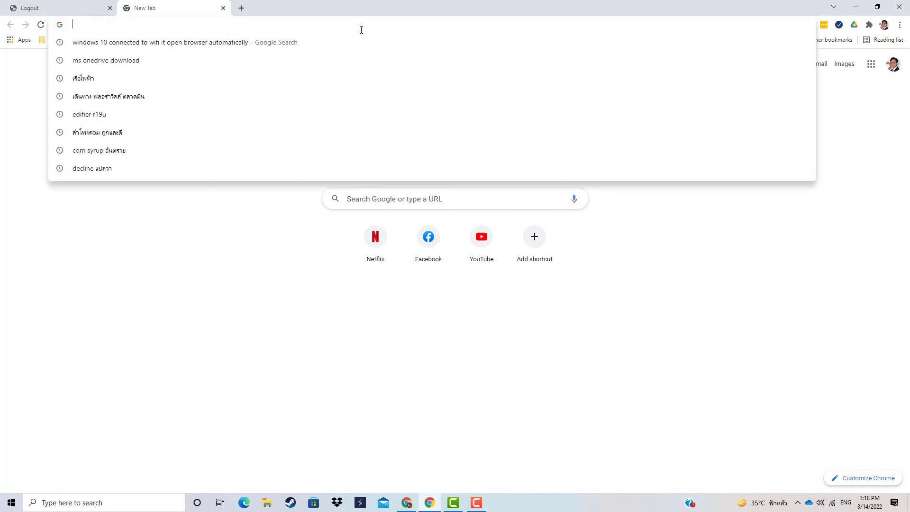
pyautogui.write('mover.io')
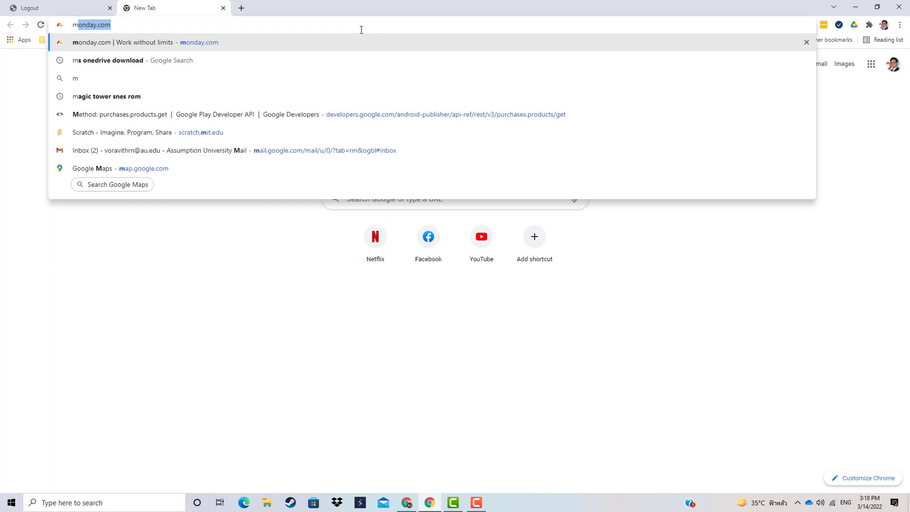
pyautogui.press('Return')
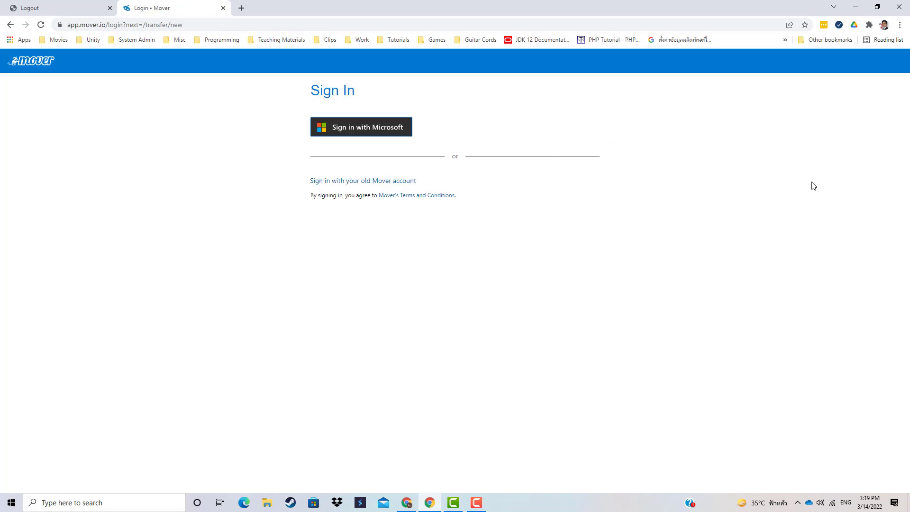
# Sign in with Microsoft using the work account and its password, dismissing the save-password offer.
pyautogui.click(362, 133)
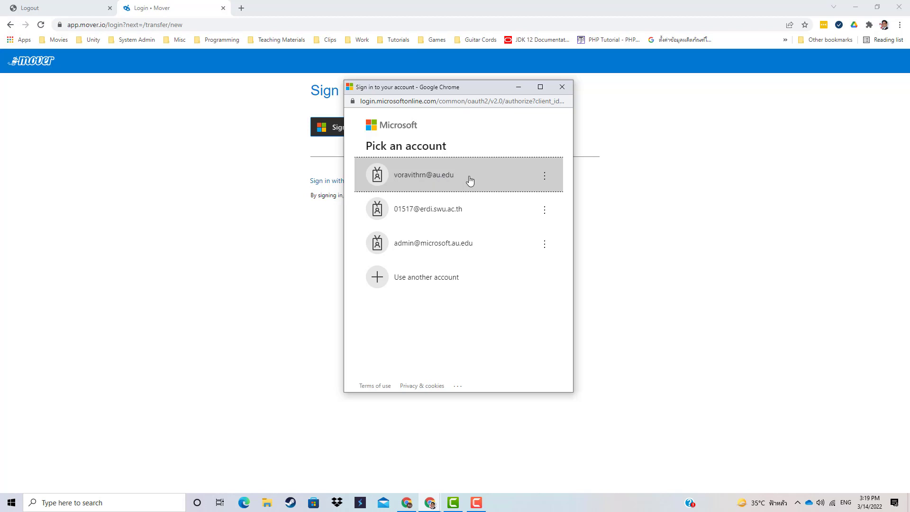
pyautogui.click(470, 179)
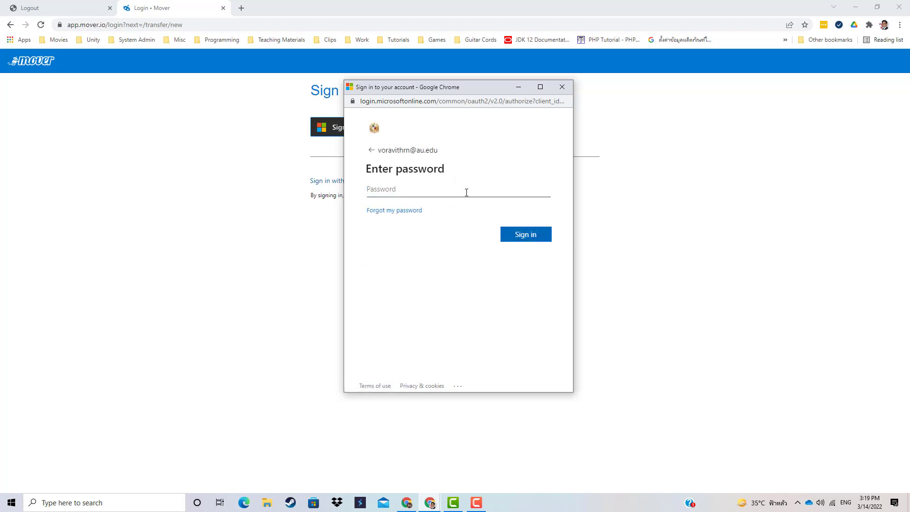
pyautogui.hotkey('ctrl', 'v')
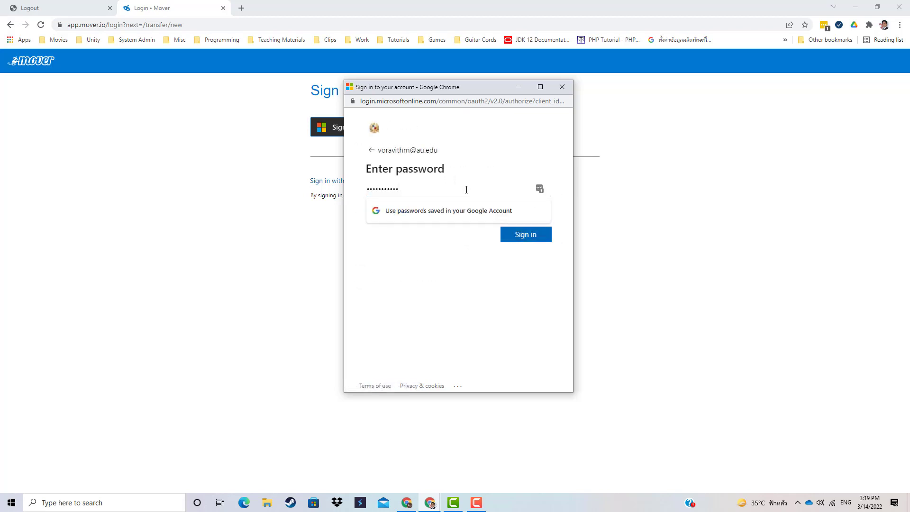
pyautogui.hotkey('ctrl', 'a')
pyautogui.press('BackSpace')
pyautogui.write('•••••••••')
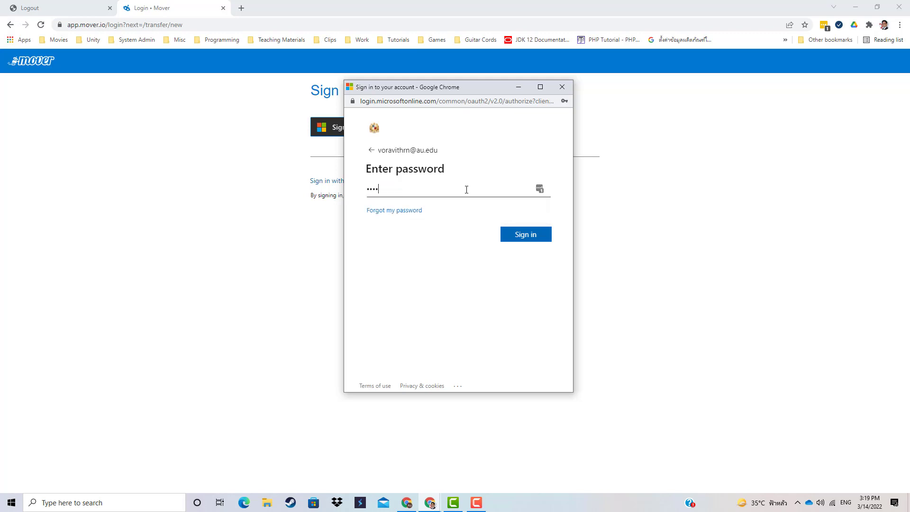
pyautogui.write('••')
pyautogui.click(533, 236)
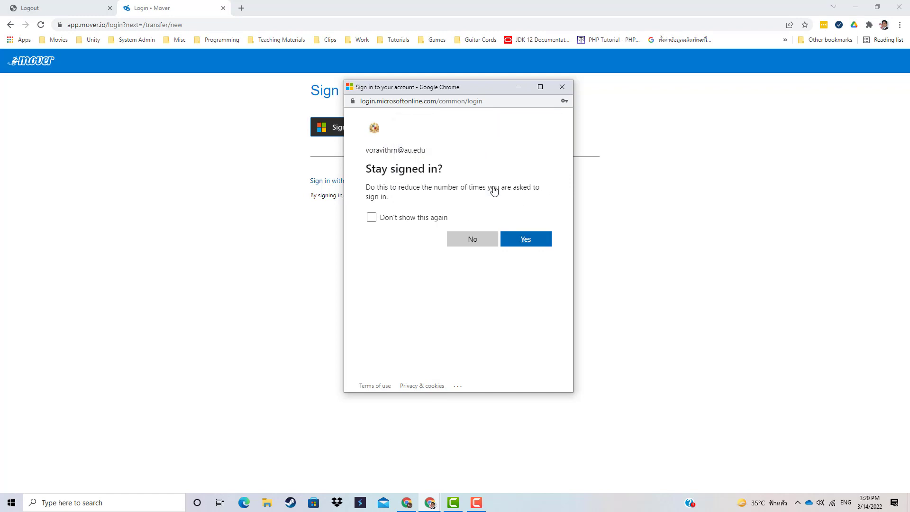
pyautogui.click(493, 181)
# Answer No to the 'Stay signed in?' prompt.
pyautogui.click(489, 240)
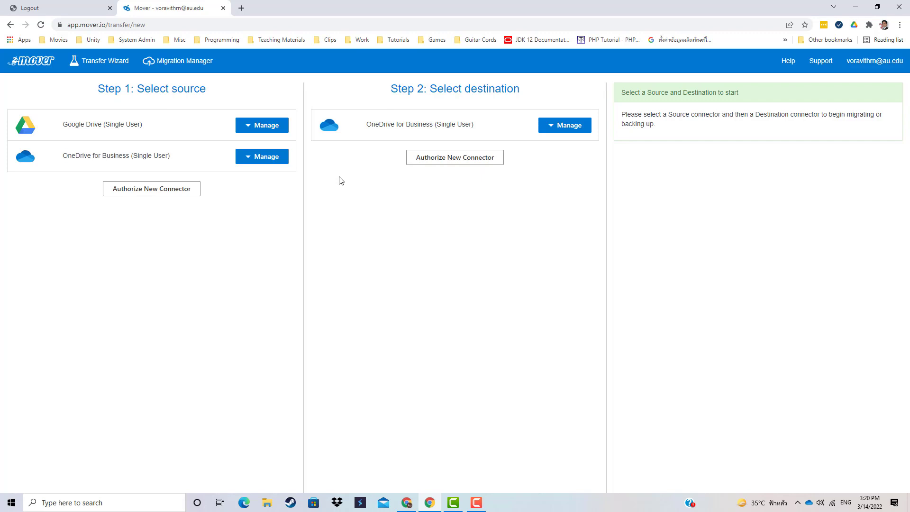
# Delete the OneDrive for Business connector, then the Google Drive connector, confirming each.
pyautogui.click(264, 161)
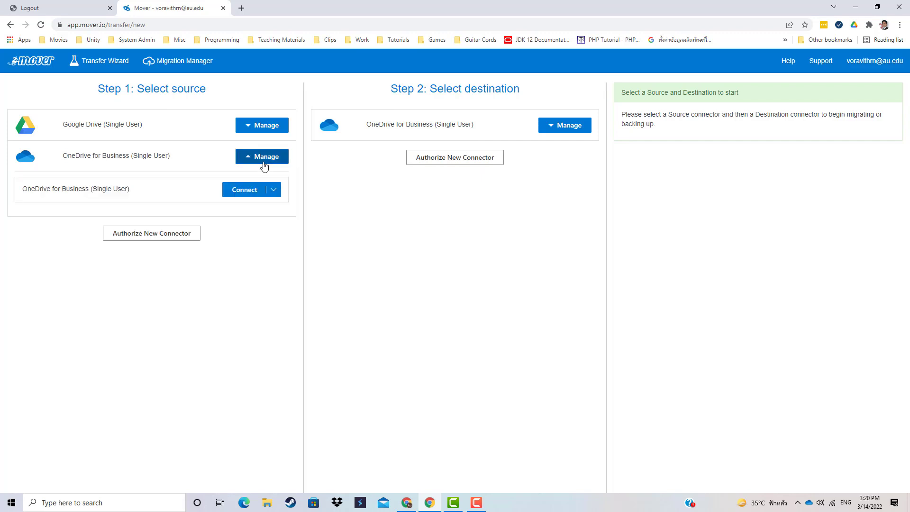
pyautogui.click(274, 190)
pyautogui.click(266, 225)
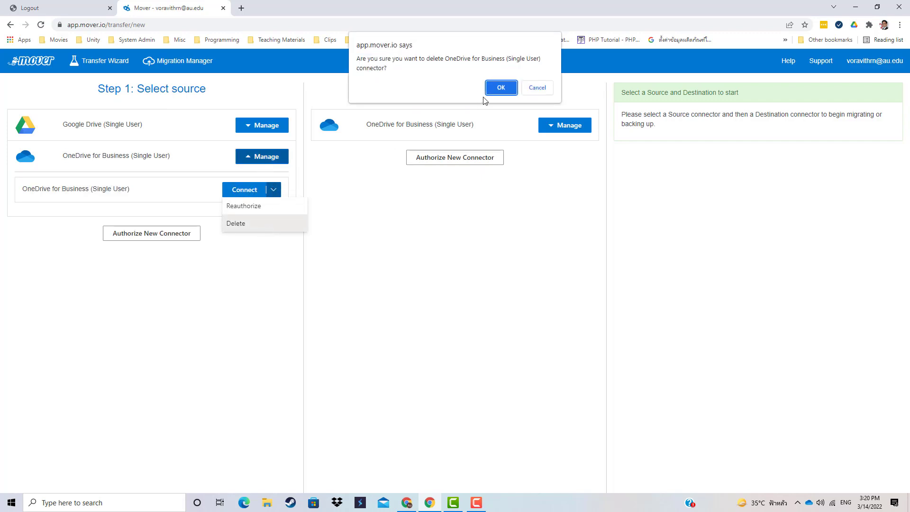
pyautogui.click(502, 83)
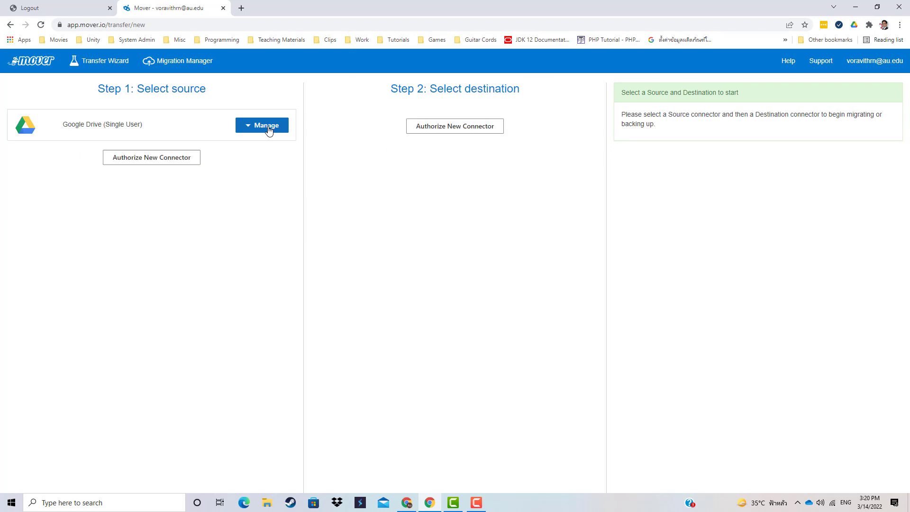
pyautogui.click(267, 126)
pyautogui.click(273, 160)
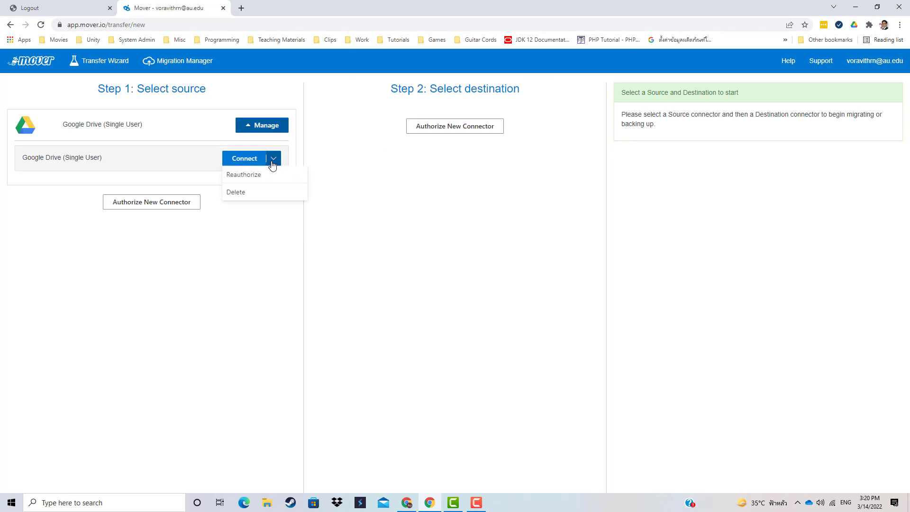
pyautogui.click(260, 192)
pyautogui.click(495, 87)
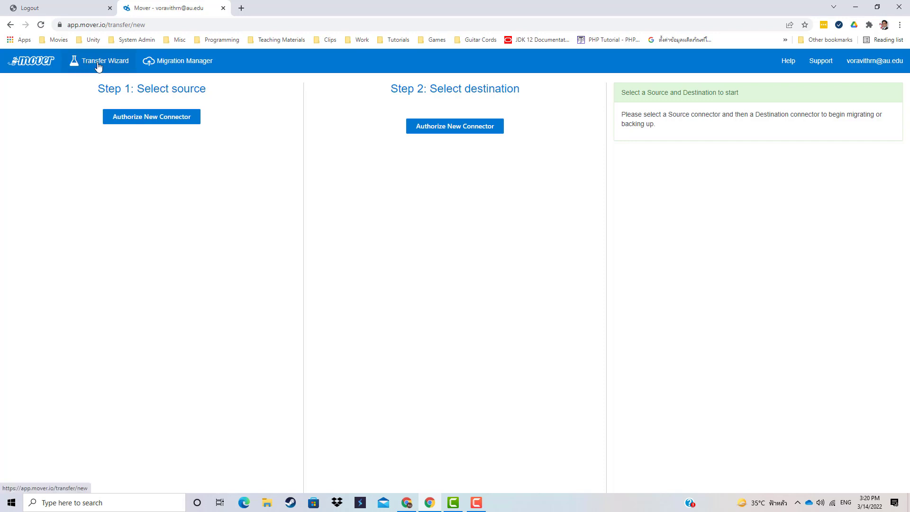
pyautogui.click(196, 69)
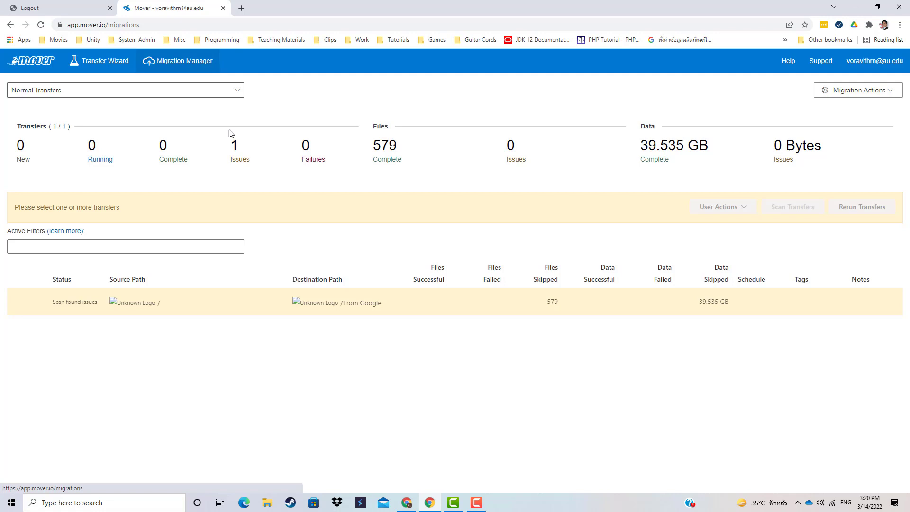
pyautogui.click(111, 68)
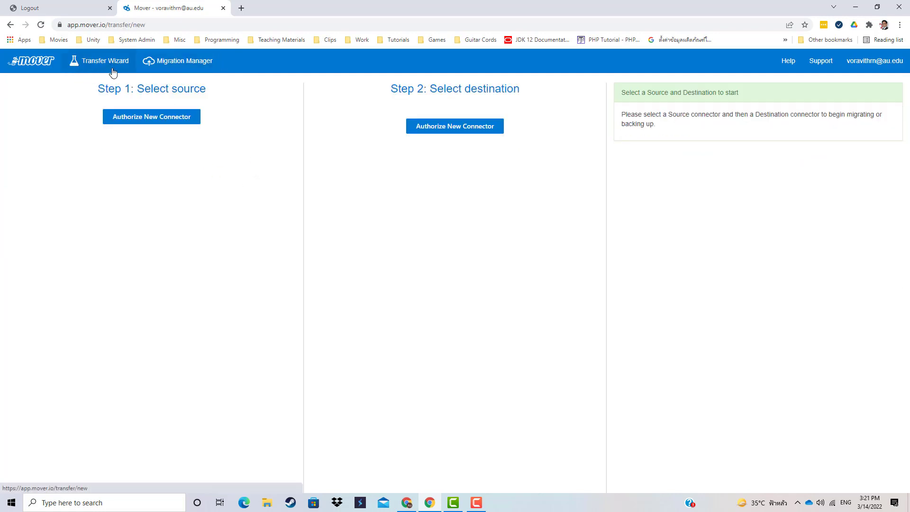
# Add a new source connector and choose Google Drive (Single User).
pyautogui.click(183, 125)
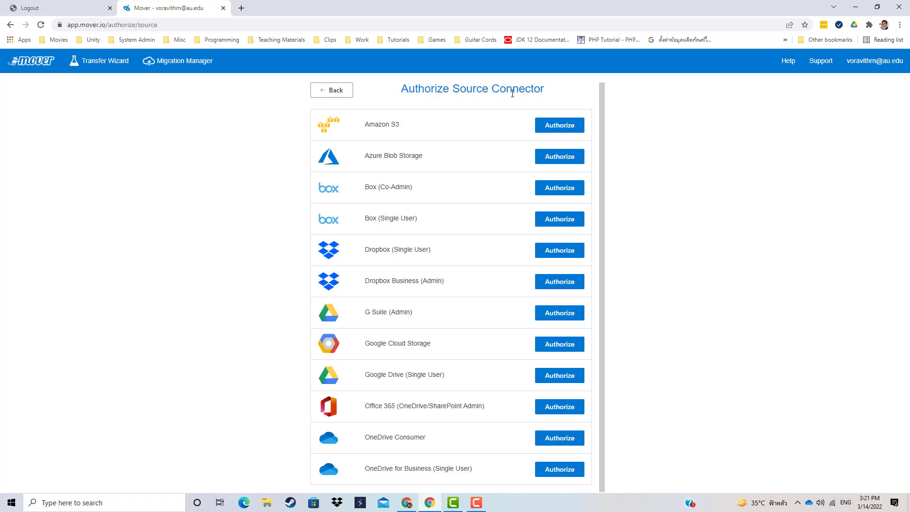
pyautogui.scroll(-1, 433, 294)
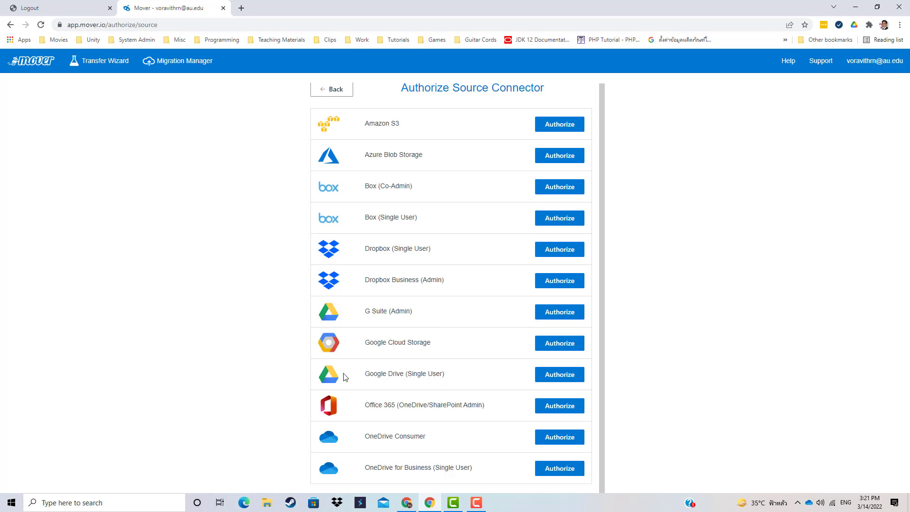
pyautogui.click(571, 380)
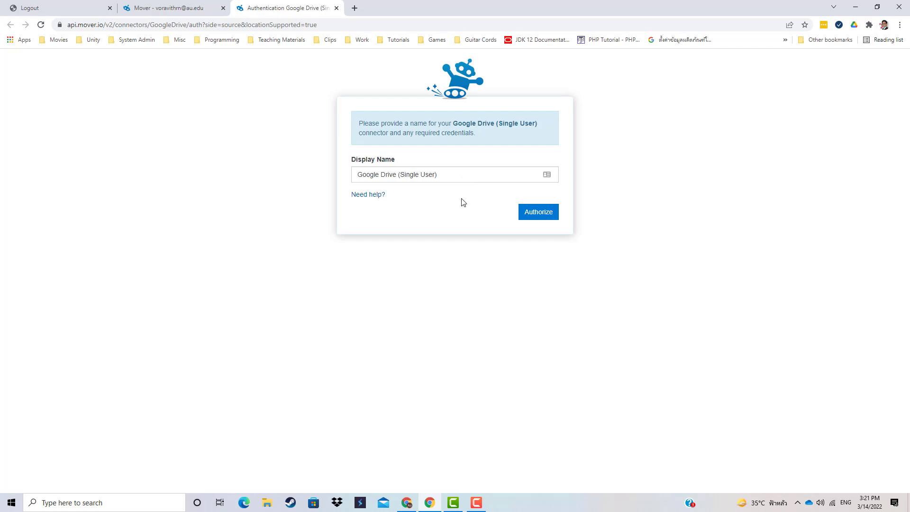
# Keep the default connector name and pick the Google account to connect.
pyautogui.click(536, 215)
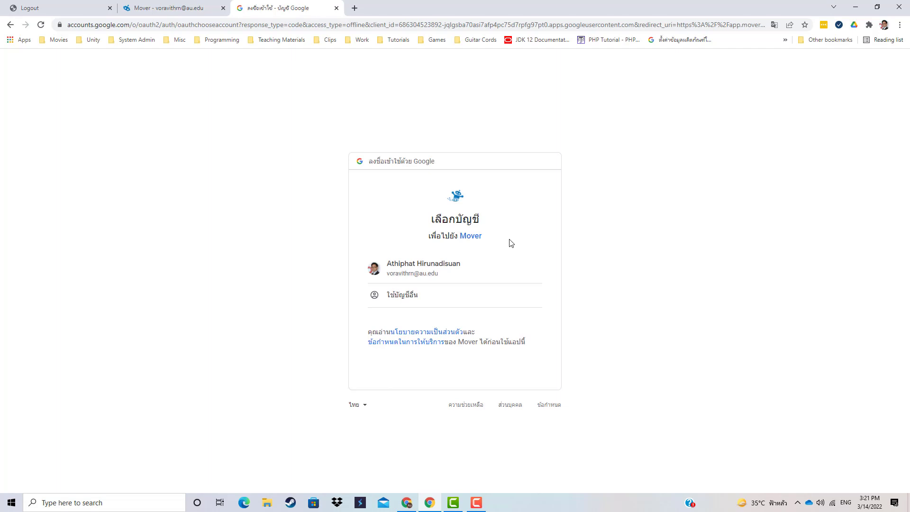
pyautogui.click(480, 270)
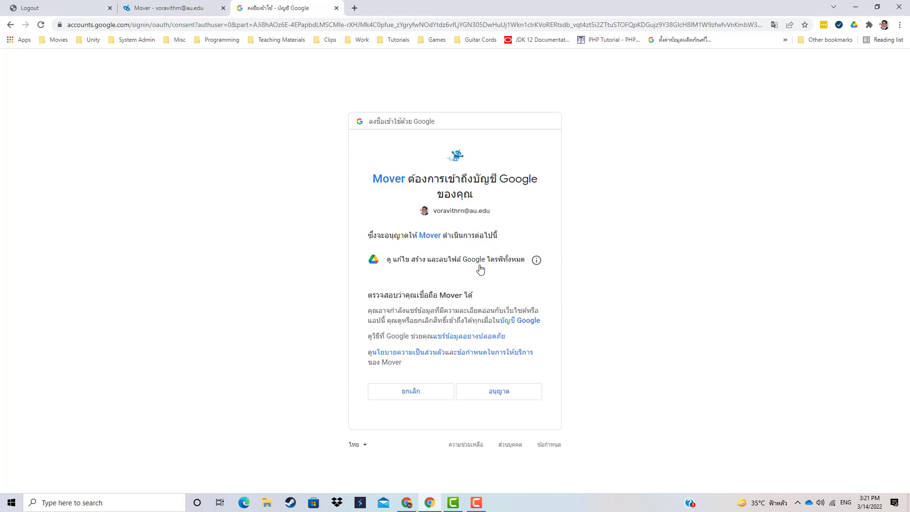
# Switch the Google consent page language from Thai to English (United States).
pyautogui.click(363, 448)
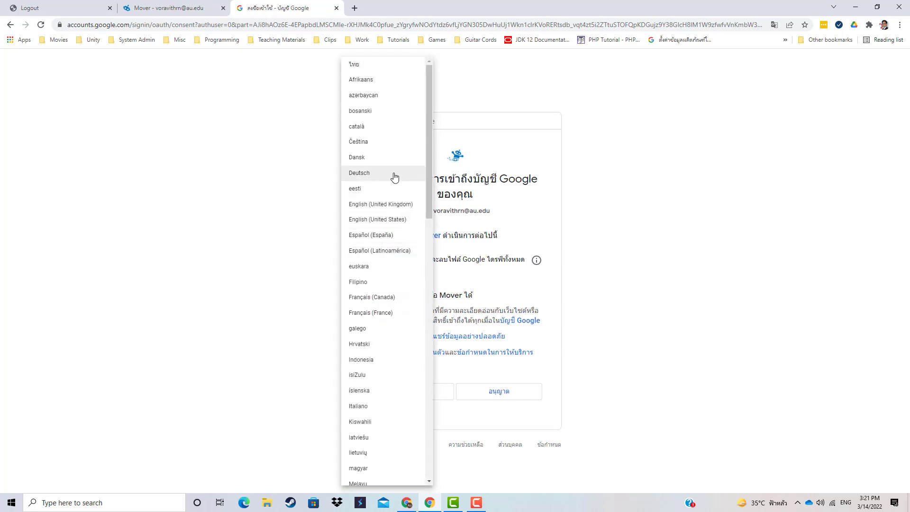
pyautogui.click(396, 220)
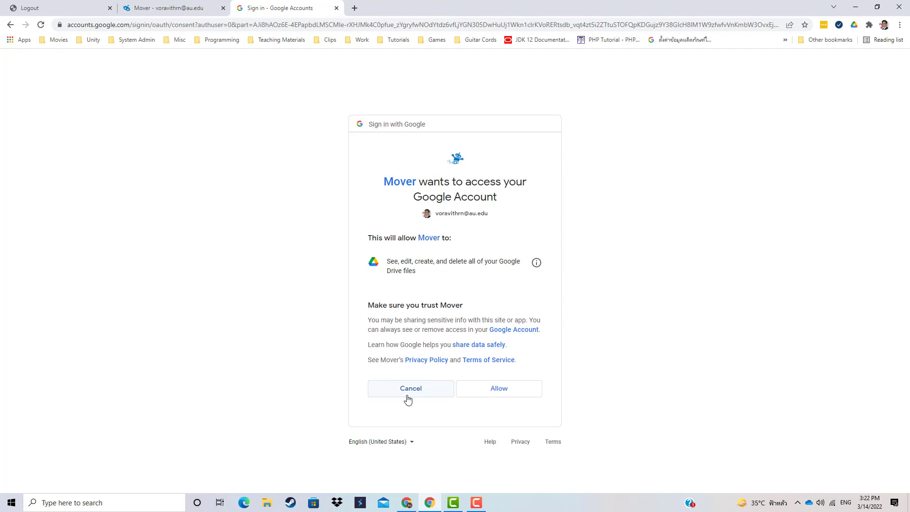
# Allow Mover to view, edit, create and delete all Google Drive files.
pyautogui.click(522, 394)
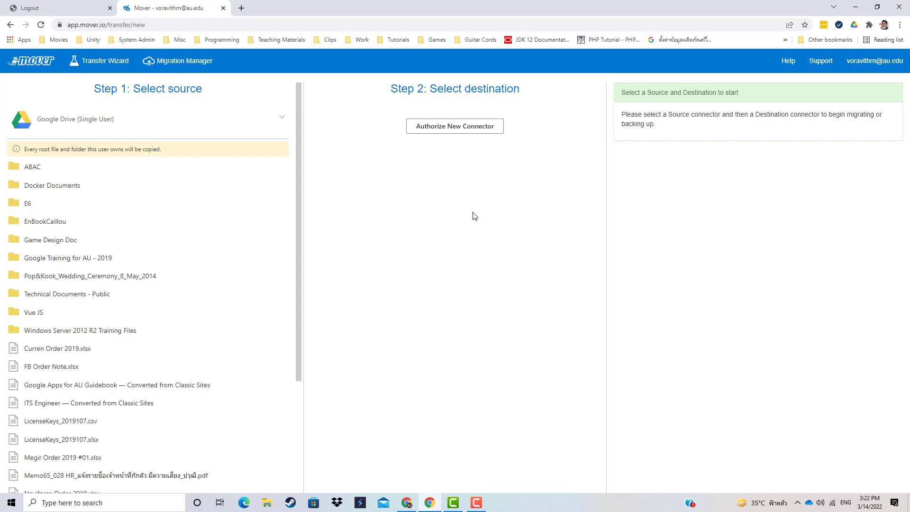
# Add a destination connector and authorize OneDrive for Business (Single User) under its default name.
pyautogui.click(477, 135)
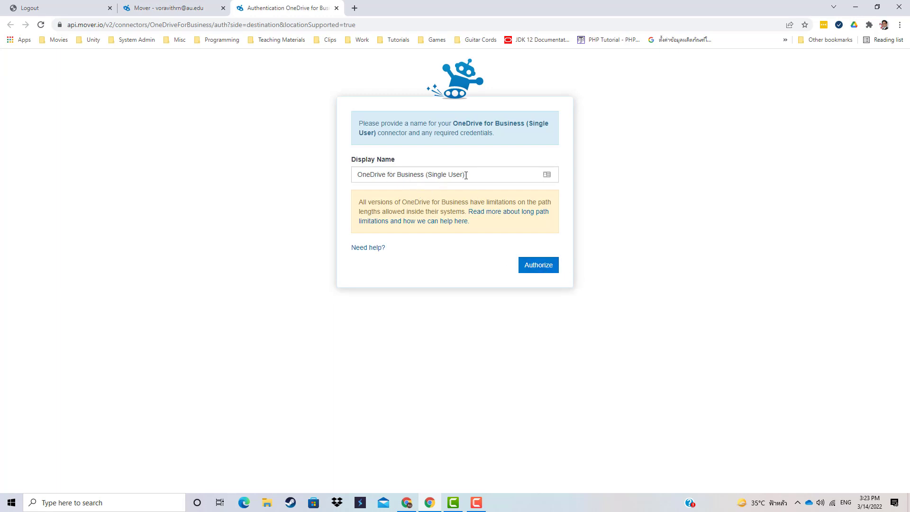
pyautogui.click(547, 269)
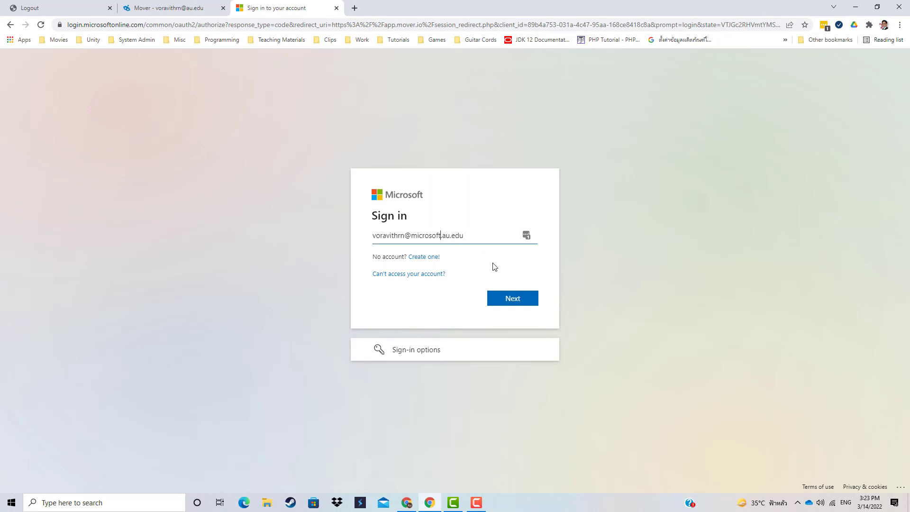
# Correct the work email by removing the stray domain characters, and continue.
pyautogui.press('BackSpace')
pyautogui.press('BackSpace')
pyautogui.press('BackSpace')
pyautogui.press('BackSpace')
pyautogui.press('BackSpace')
pyautogui.press('BackSpace')
pyautogui.press('BackSpace')
pyautogui.press('BackSpace')
pyautogui.press('BackSpace')
pyautogui.press('Delete')
pyautogui.click(516, 300)
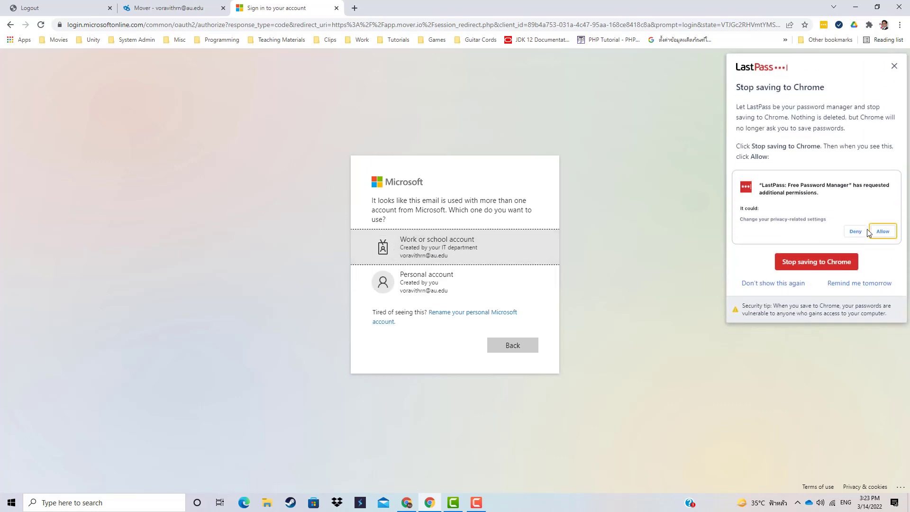
pyautogui.click(894, 68)
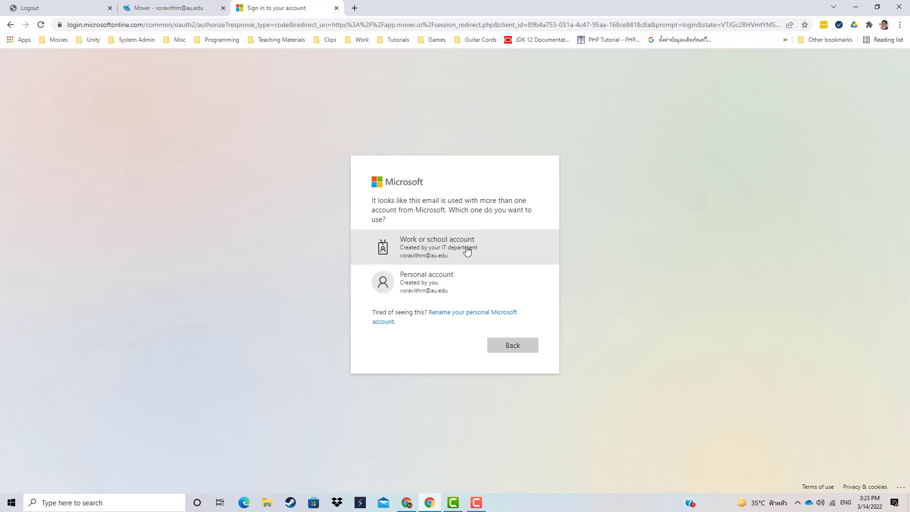
# Sign in as a work or school account with the password, declining to stay signed in.
pyautogui.click(439, 250)
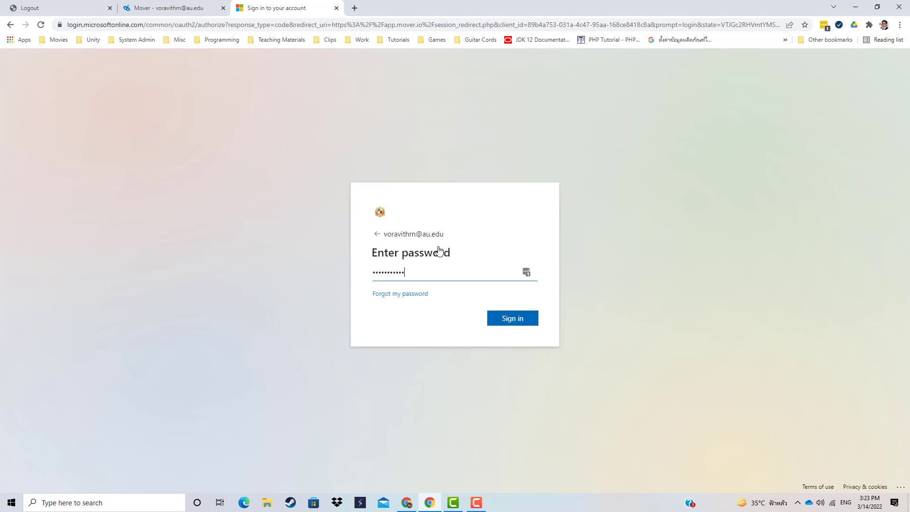
pyautogui.hotkey('ctrl', 'a')
pyautogui.write('•')
pyautogui.click(515, 319)
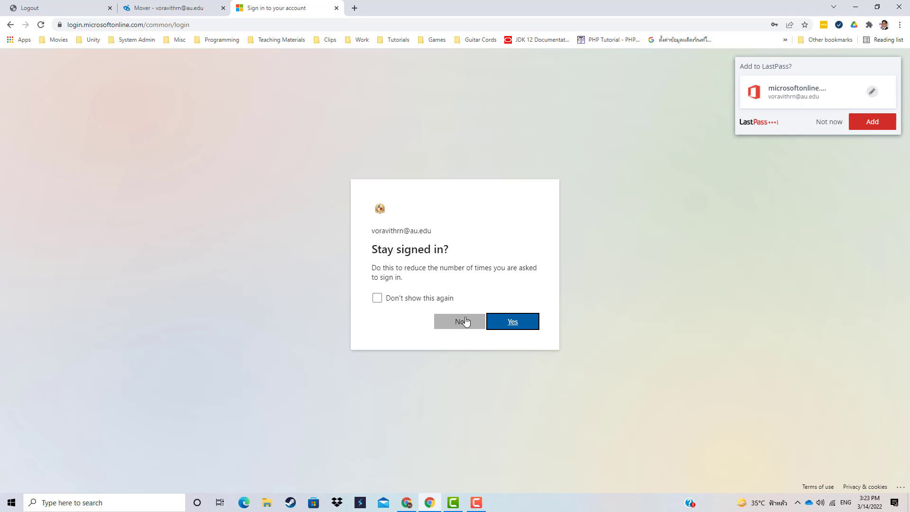
pyautogui.click(466, 322)
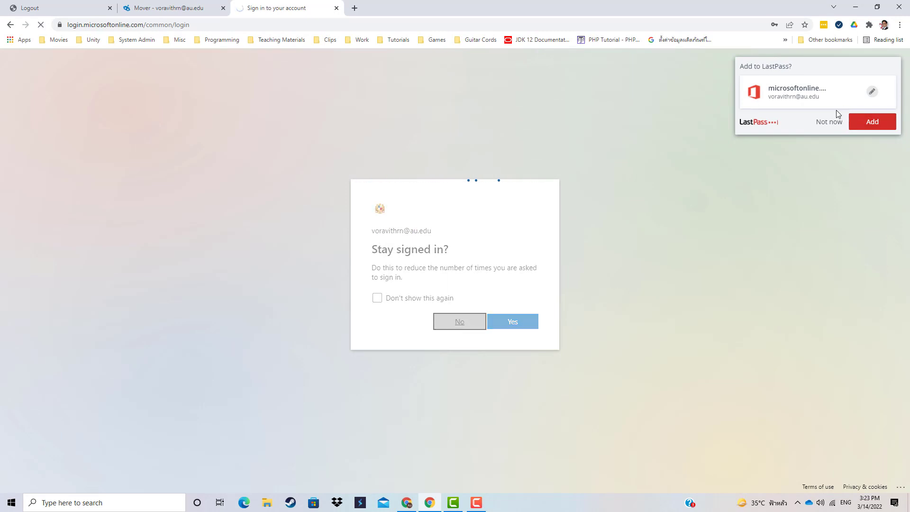
pyautogui.click(830, 122)
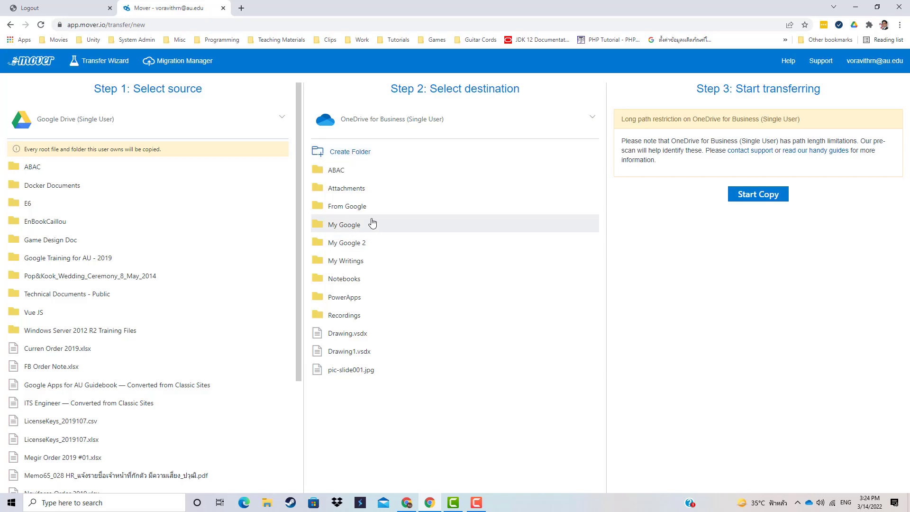
# Create a new OneDrive destination folder named 'From Google 3'.
pyautogui.click(361, 157)
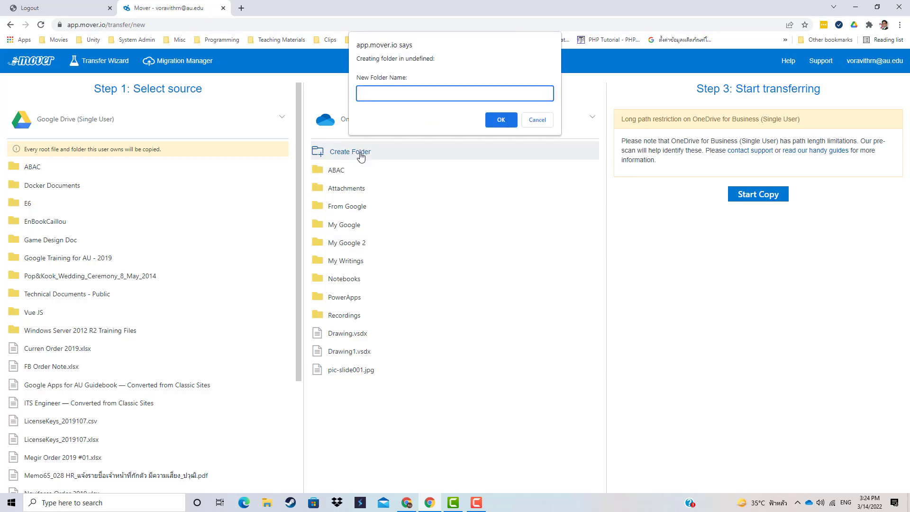
pyautogui.write('From Google 3')
pyautogui.click(506, 124)
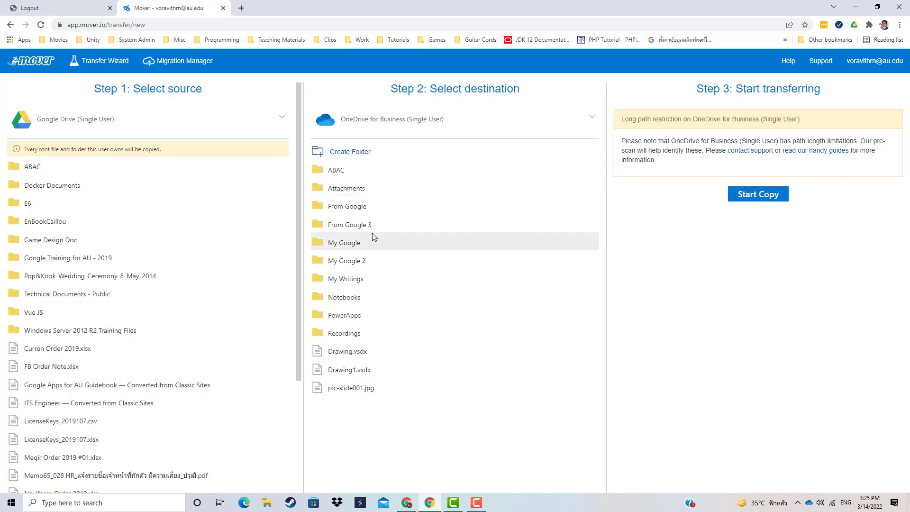
# Open the empty 'From Google 3' folder as the copy destination.
pyautogui.doubleClick(348, 230)
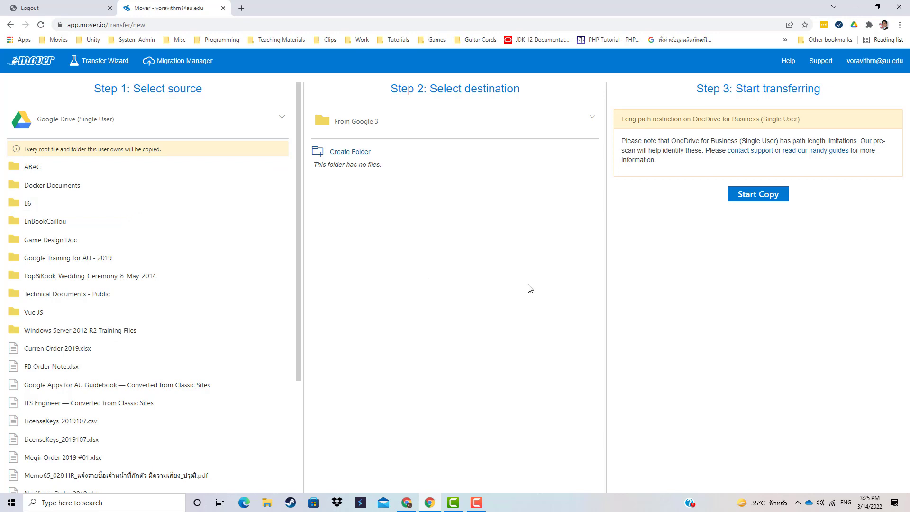
# Start copying the Google Drive files into 'From Google 3'.
pyautogui.click(762, 199)
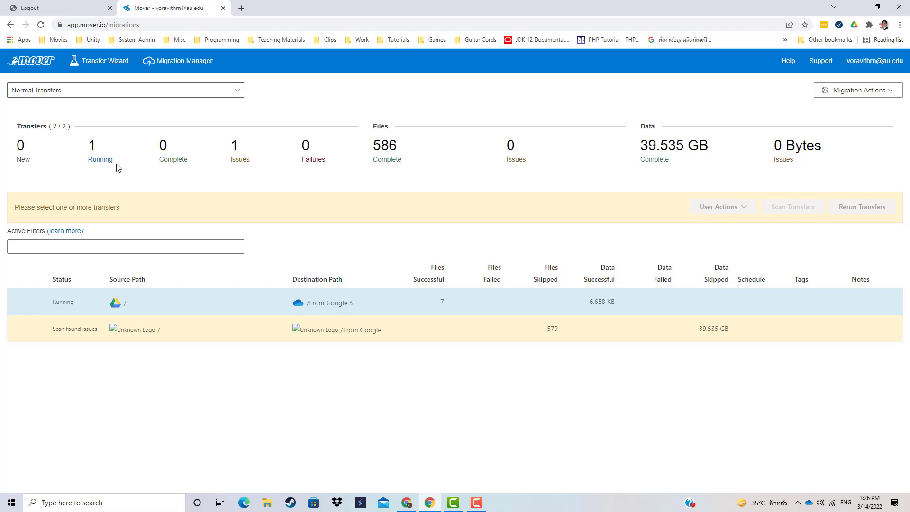
pyautogui.moveTo(65, 302)
# Load the Office.com home page in a new tab, briefly checking the Mover transfer.
pyautogui.click(241, 8)
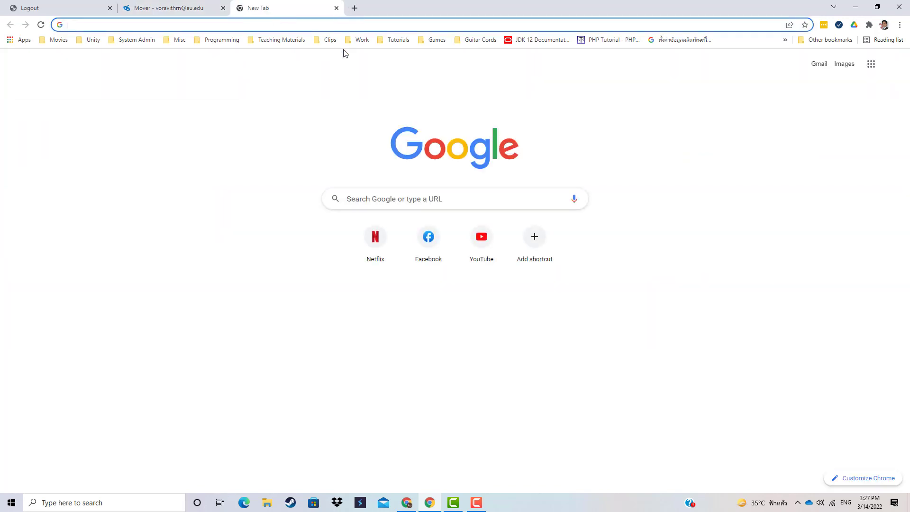
pyautogui.write('o')
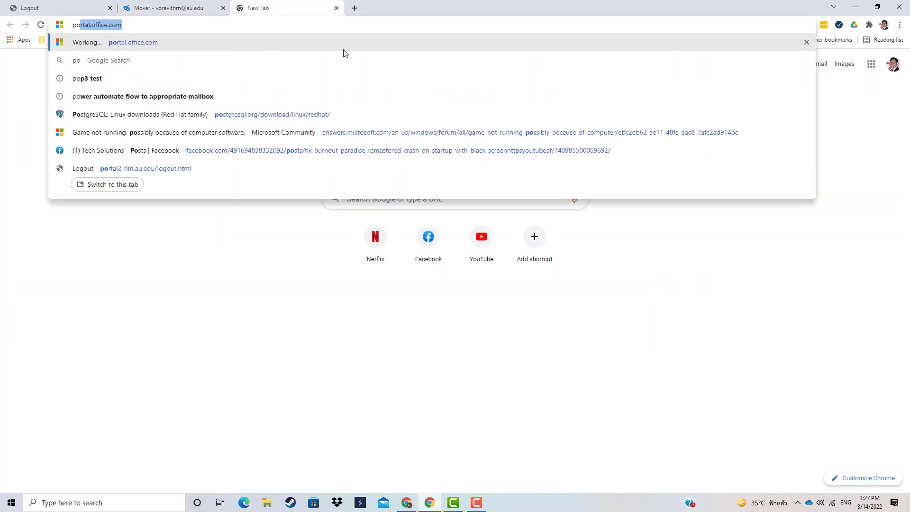
pyautogui.press('BackSpace')
pyautogui.press('BackSpace')
pyautogui.write('off')
pyautogui.press('Return')
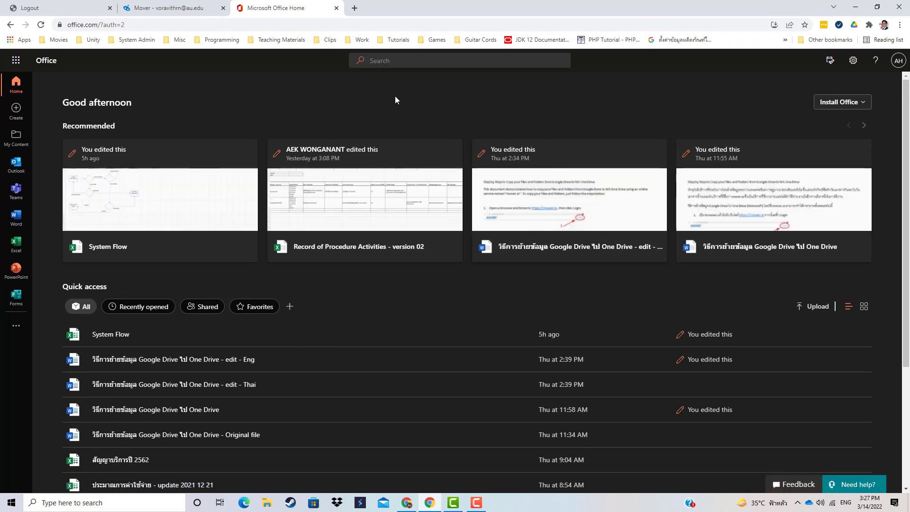
pyautogui.click(196, 4)
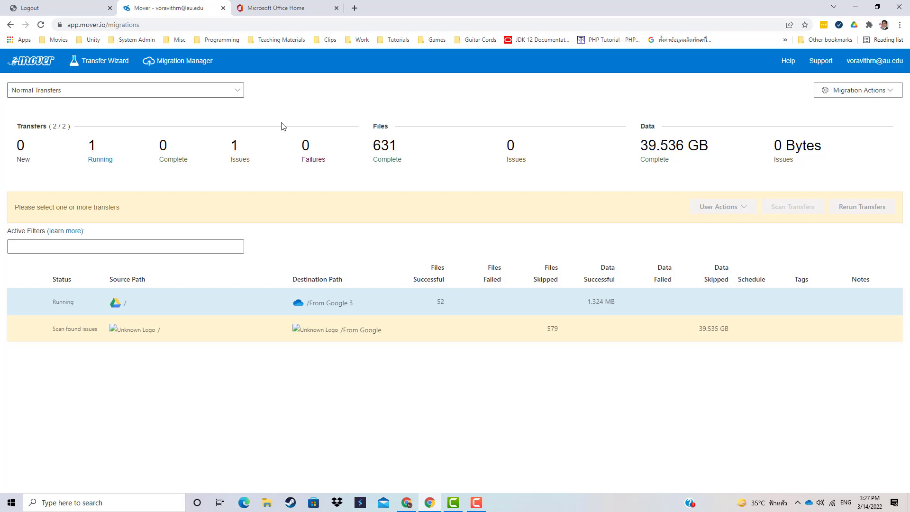
pyautogui.click(289, 6)
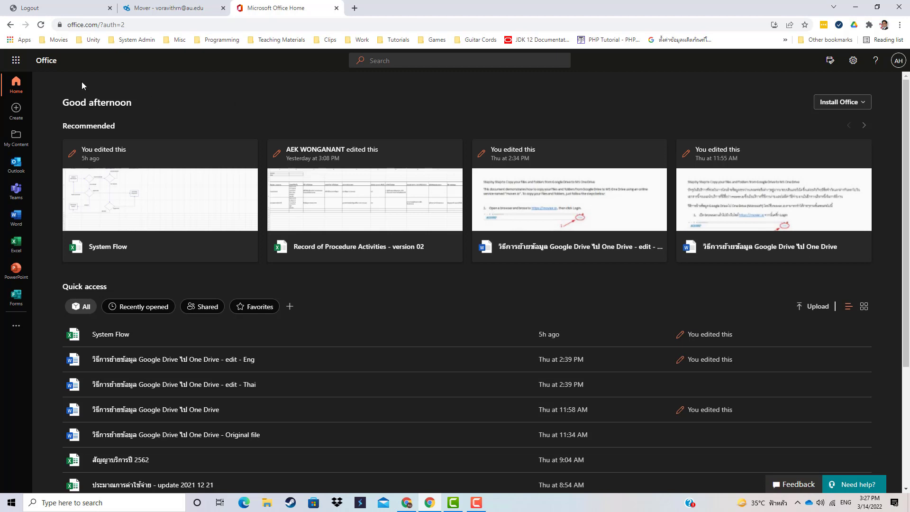
# Launch OneDrive from the Microsoft 365 app launcher to show My files.
pyautogui.click(15, 60)
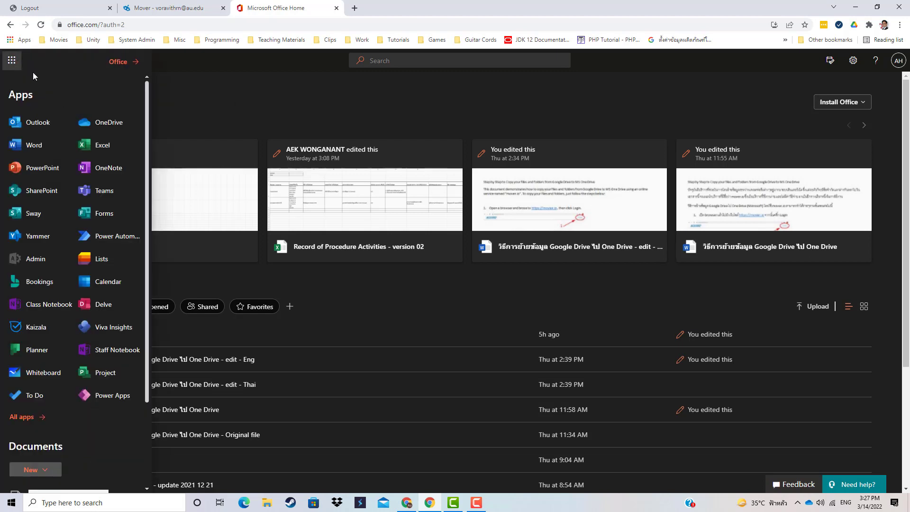
pyautogui.click(264, 111)
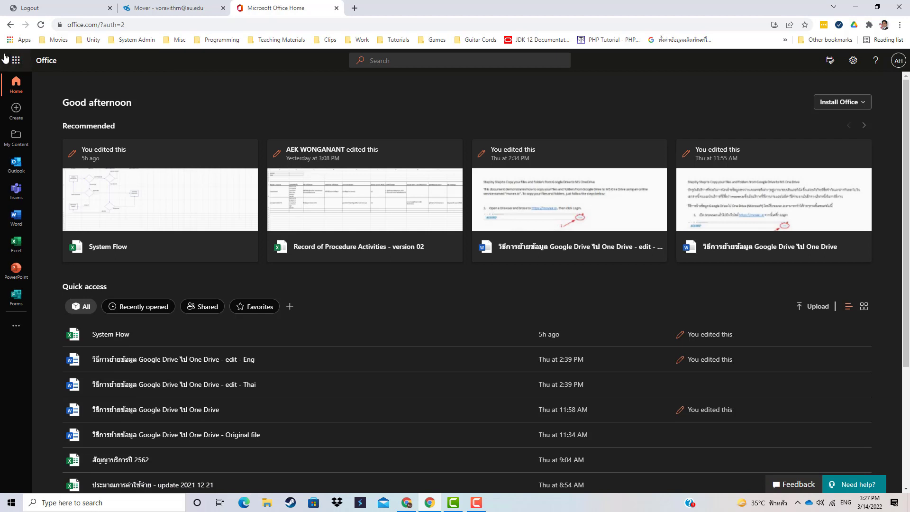
pyautogui.click(15, 61)
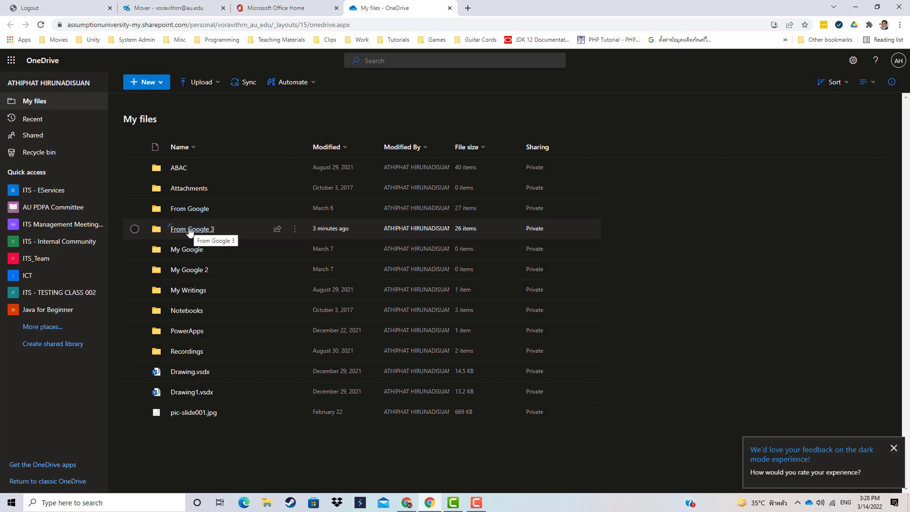
# Open 'From Google 3' and scroll through copied items like ABAC, E6 and spreadsheets.
pyautogui.click(190, 230)
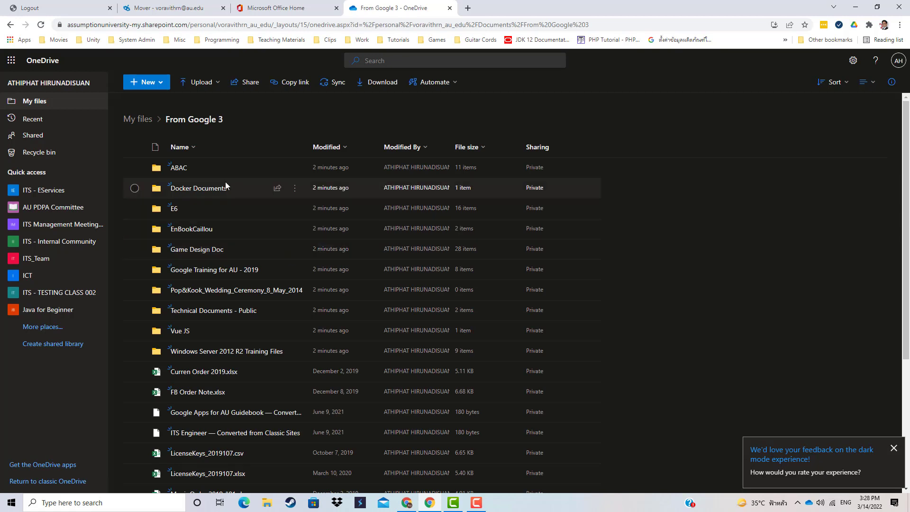
pyautogui.scroll(-2, 225, 181)
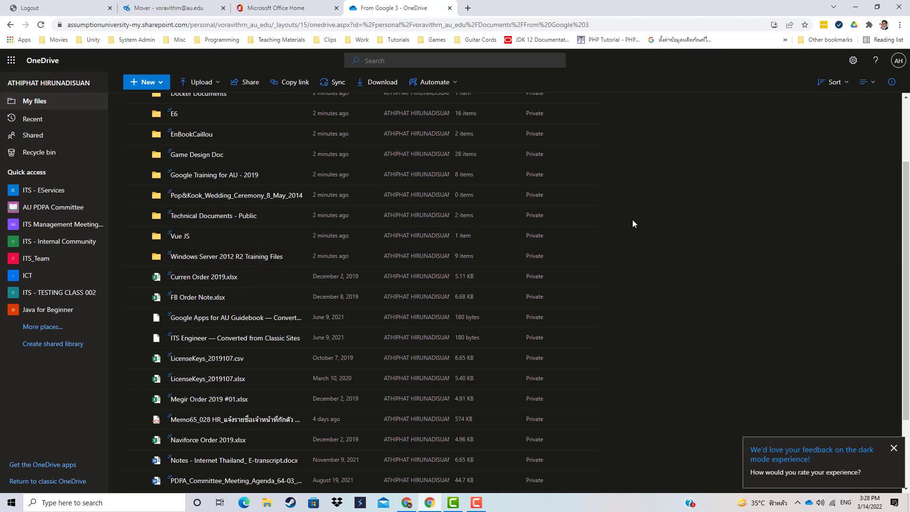
pyautogui.scroll(2, 613, 233)
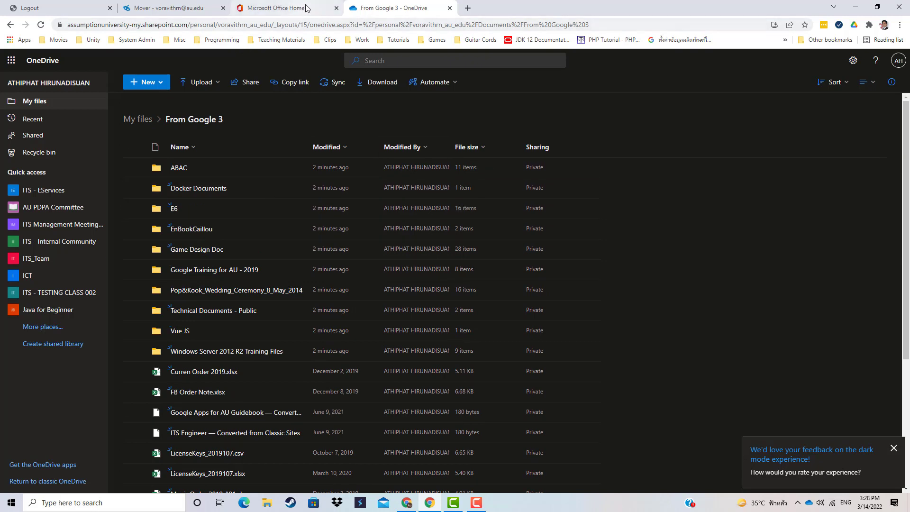
# Return to Mover's Migration Manager showing 90 files and 810.044 MB copied so far.
pyautogui.click(285, 8)
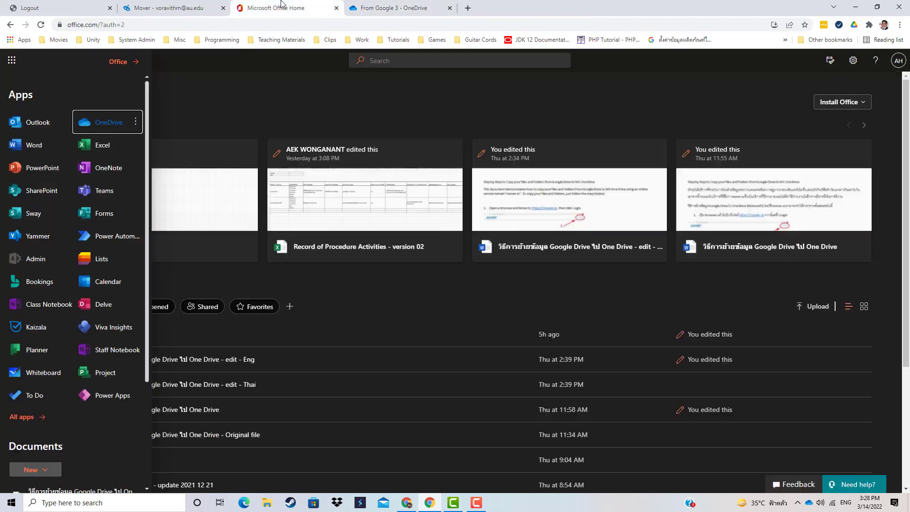
pyautogui.click(157, 4)
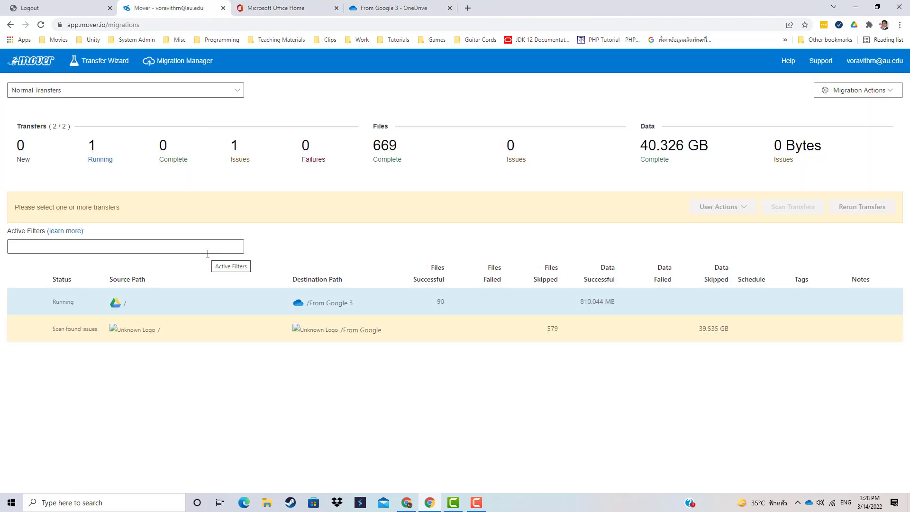